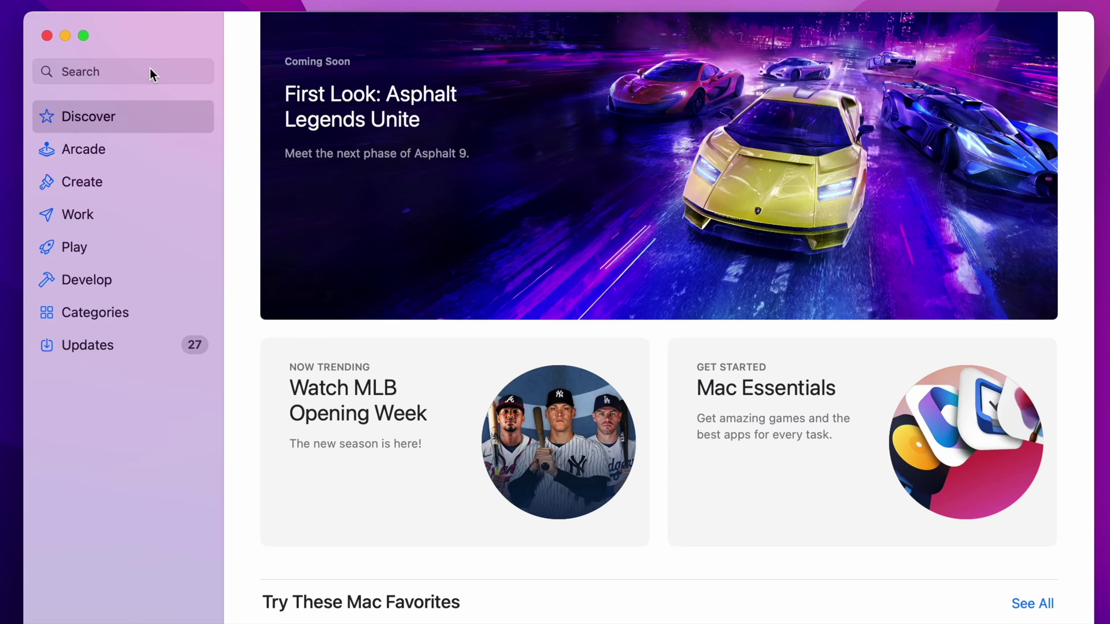
Step: Search the App Store for "max planes" and open the Max Planes app page
{"action": "left_click", "coordinate": [152, 74]}
{"action": "type", "text": "max"}
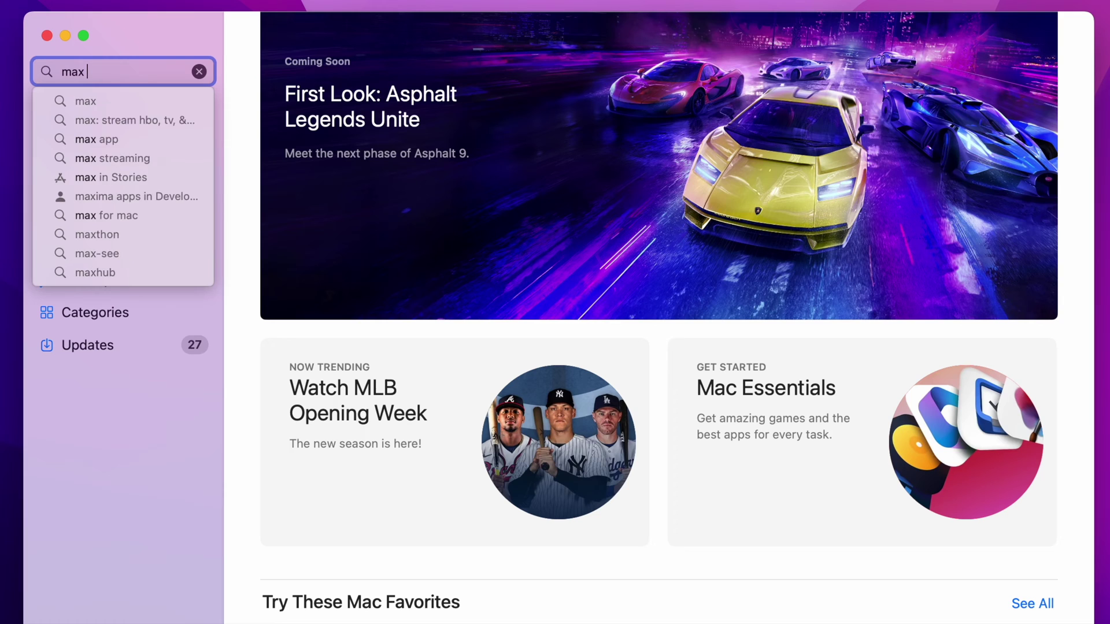
{"action": "type", "text": " planes"}
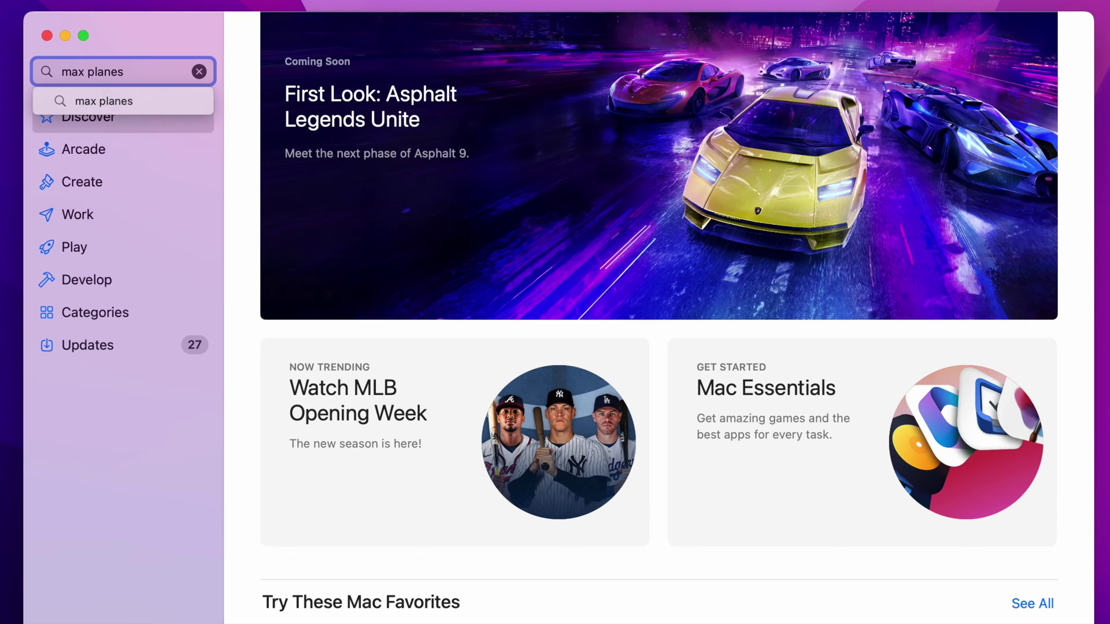
{"action": "key", "text": "Return"}
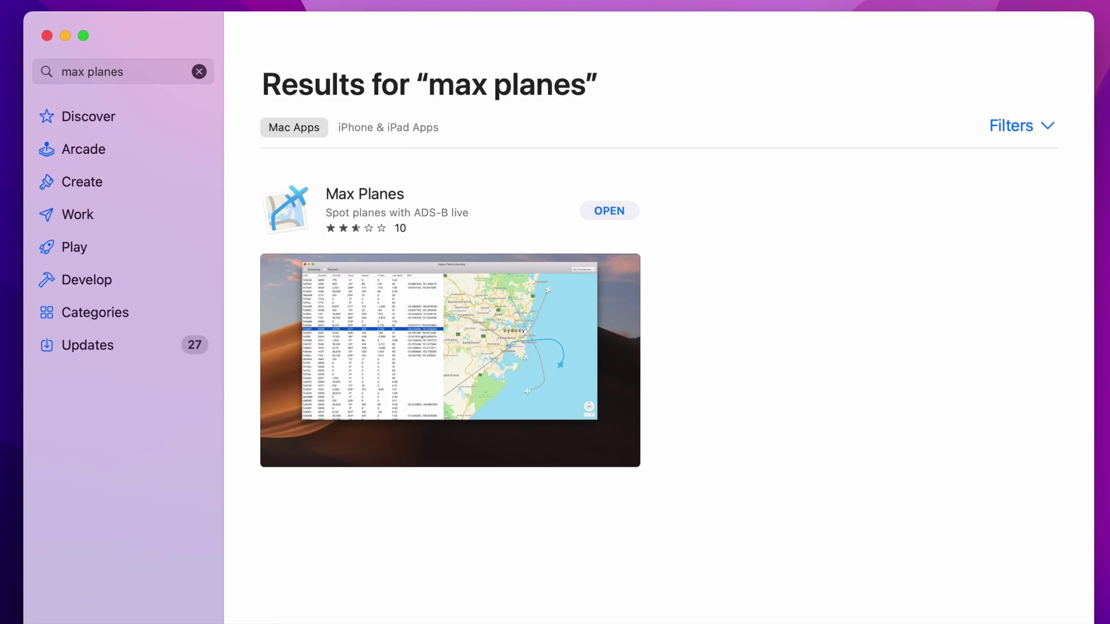
{"action": "left_click", "coordinate": [387, 202]}
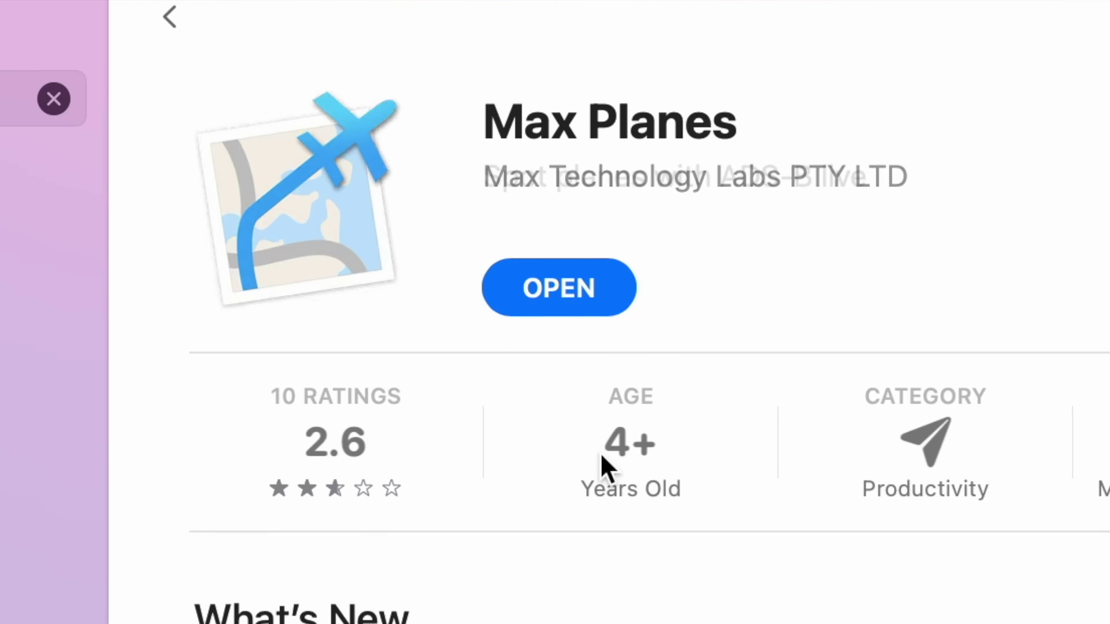
Step: Look through the Max Planes release notes and previews, and read the full app description
{"action": "scroll", "coordinate": [494, 332], "scroll_direction": "down", "scroll_amount": 5}
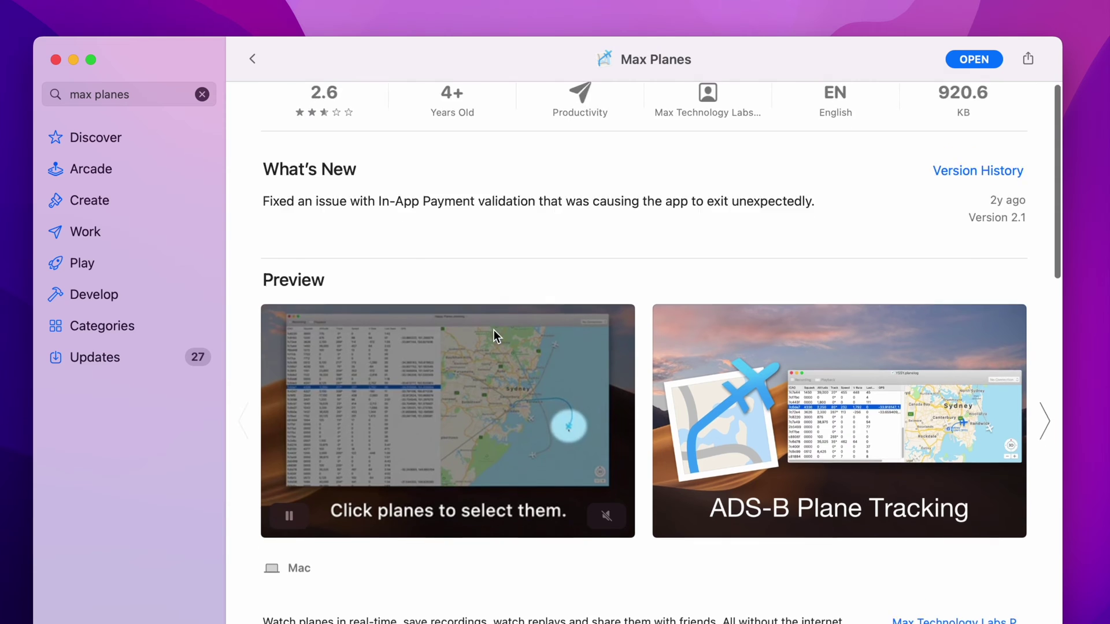
{"action": "scroll", "coordinate": [494, 331], "scroll_direction": "down", "scroll_amount": 5}
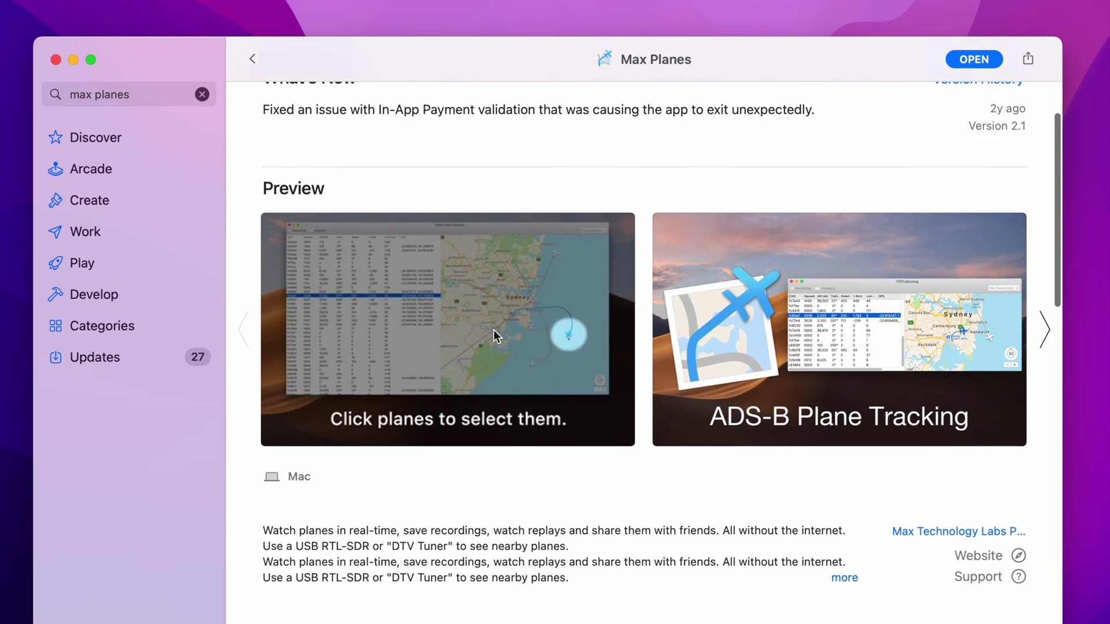
{"action": "left_click", "coordinate": [838, 445]}
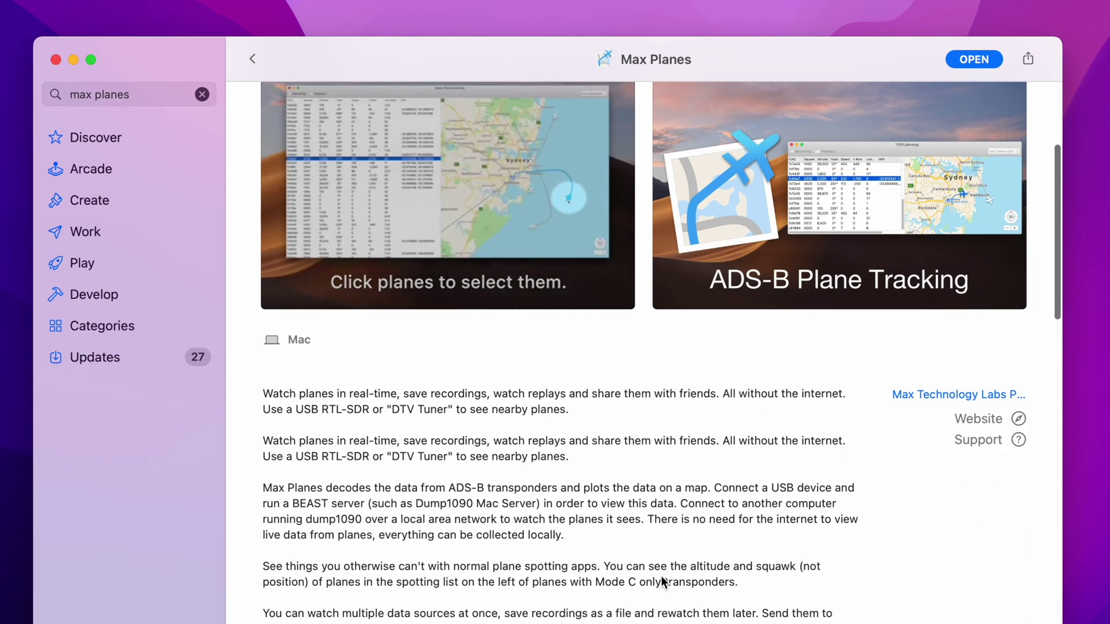
{"action": "scroll", "coordinate": [661, 575], "scroll_direction": "down", "scroll_amount": 3}
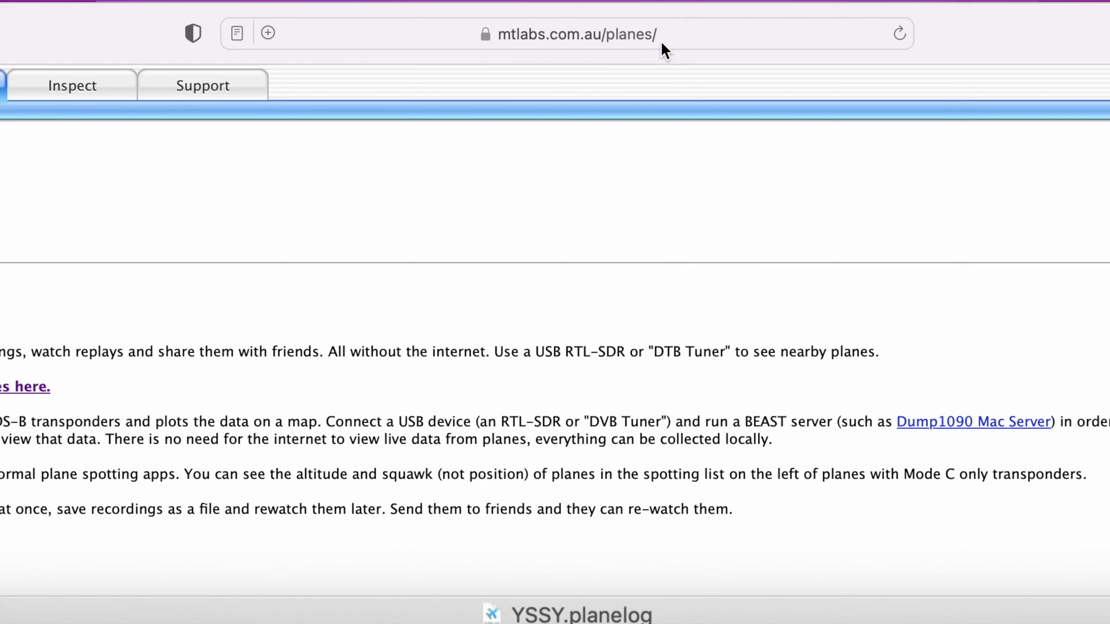
Step: Download Dump1090MacServer-3.zip from the Version 3 release of the mxswd/dump1090-mac-app repository on GitHub
{"action": "scroll", "coordinate": [450, 292], "scroll_direction": "down", "scroll_amount": 3}
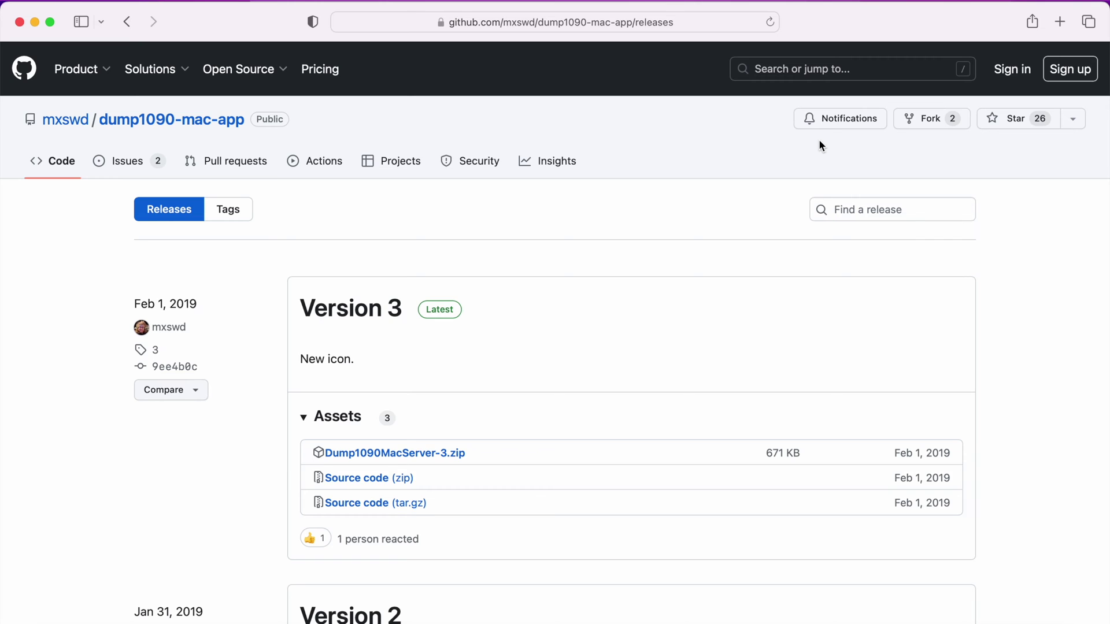
{"action": "scroll", "coordinate": [450, 343], "scroll_direction": "down", "scroll_amount": 3}
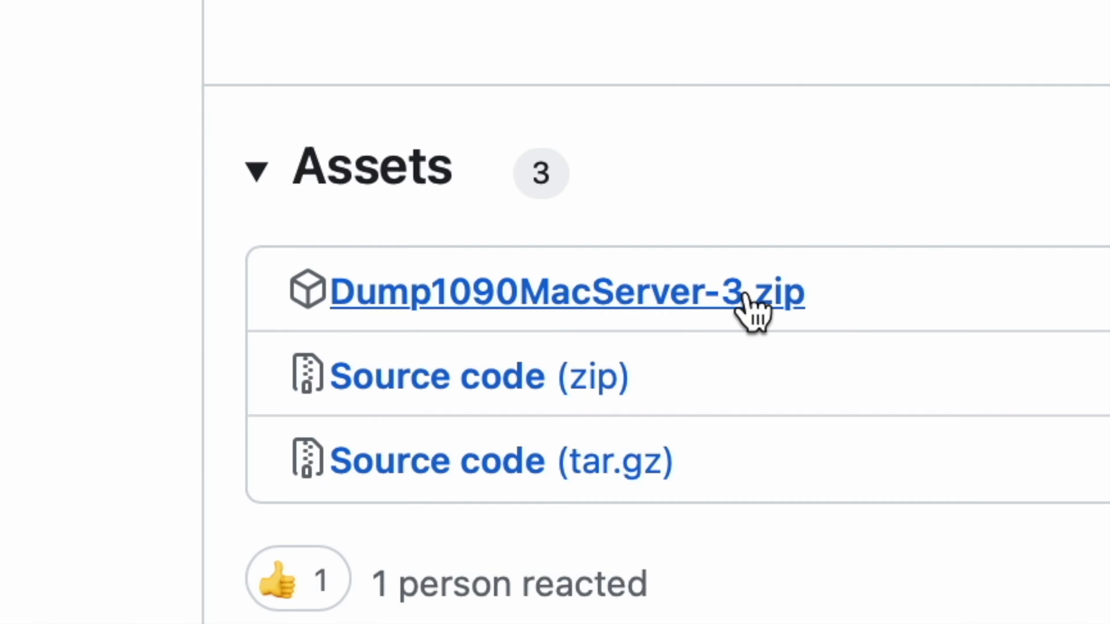
{"action": "left_click", "coordinate": [746, 296]}
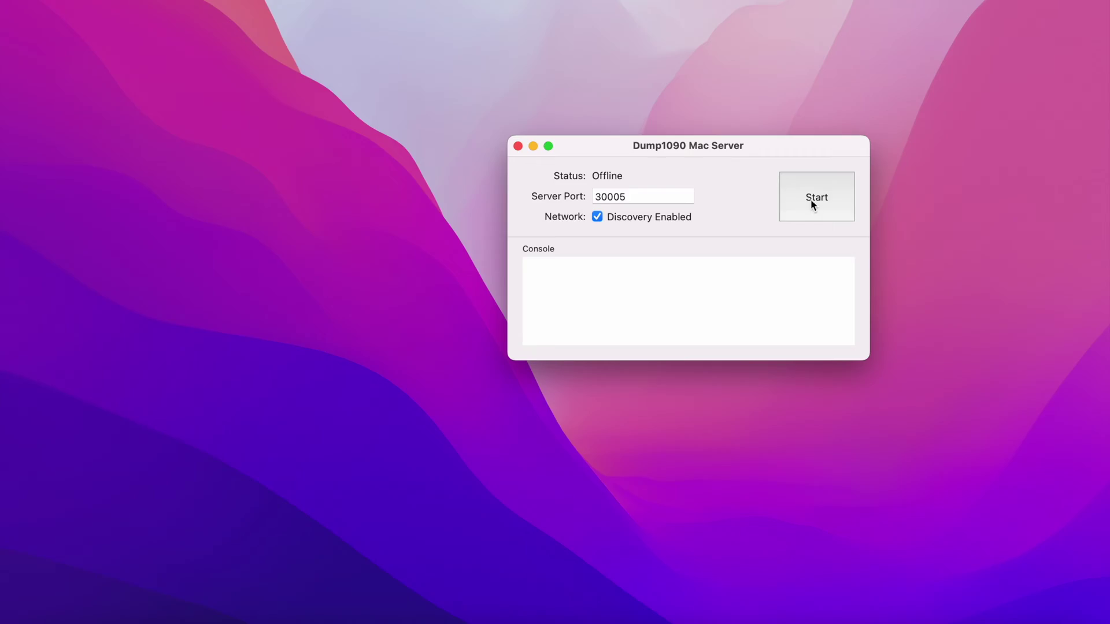
Step: Start the Dump1090 Mac Server and reposition the Max Planes window
{"action": "left_click", "coordinate": [812, 201]}
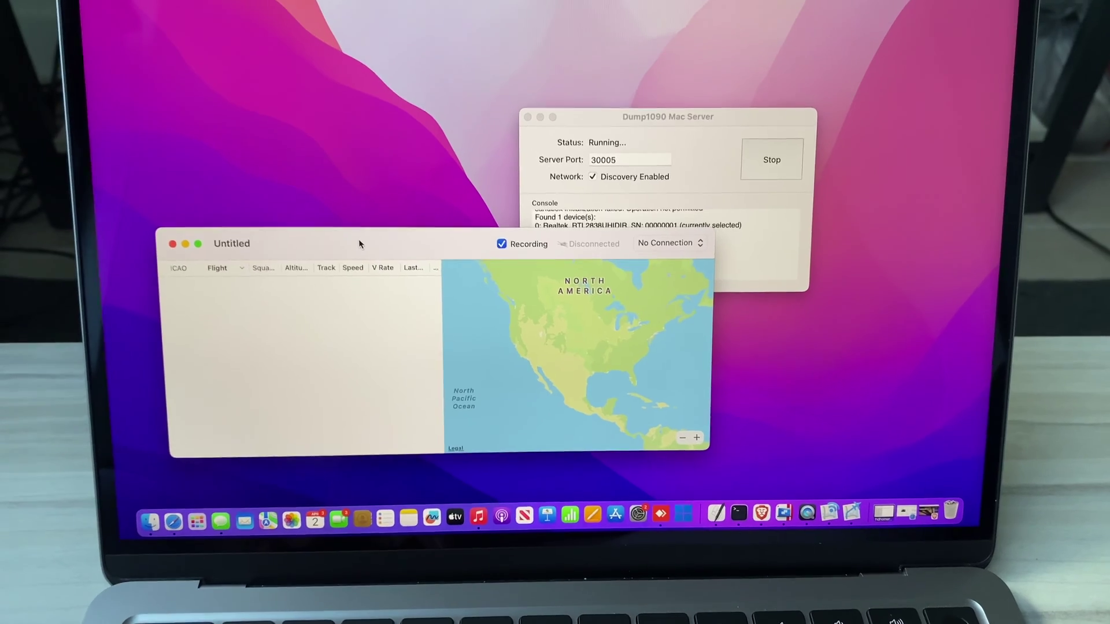
{"action": "left_click_drag", "start_coordinate": [318, 299], "coordinate": [378, 211]}
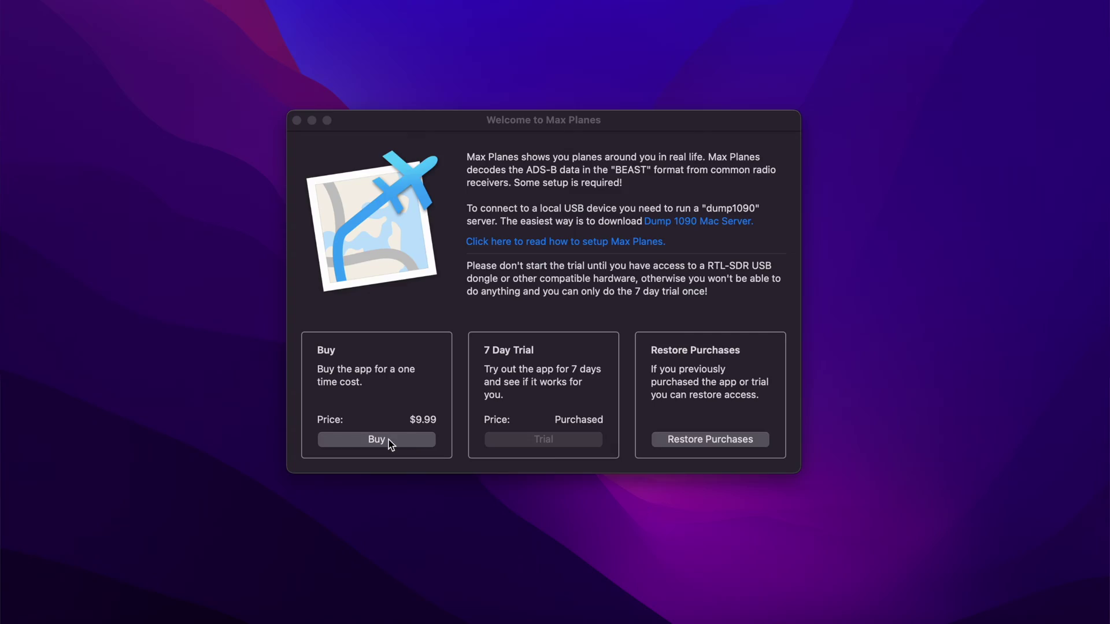
Step: Buy the full version of Max Planes as a one-time $9.99 in-app purchase
{"action": "left_click", "coordinate": [377, 439]}
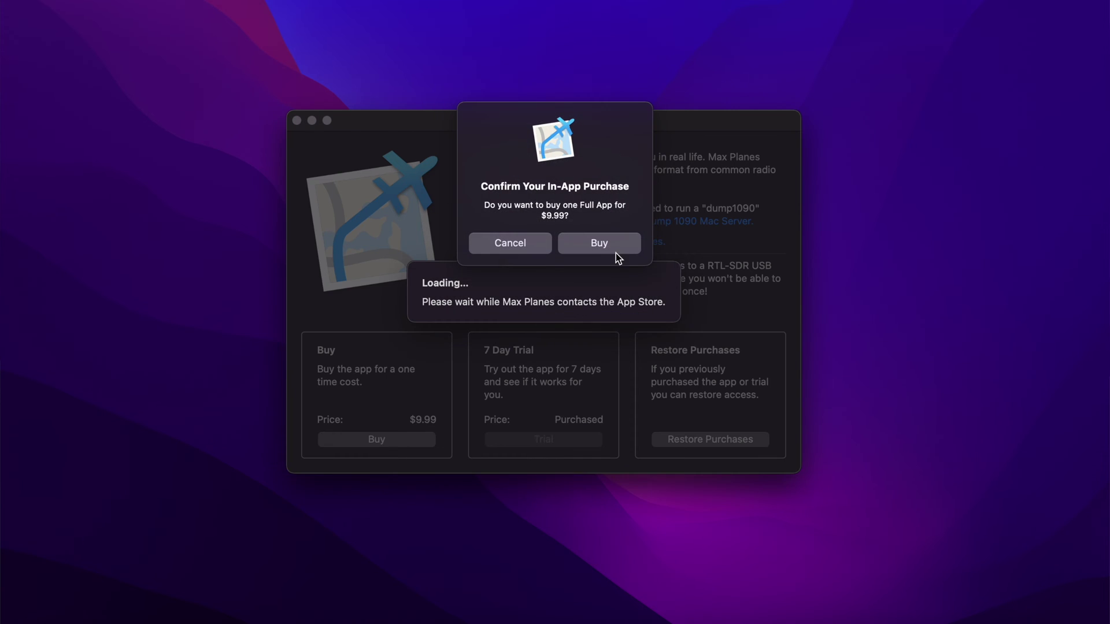
{"action": "left_click", "coordinate": [612, 246]}
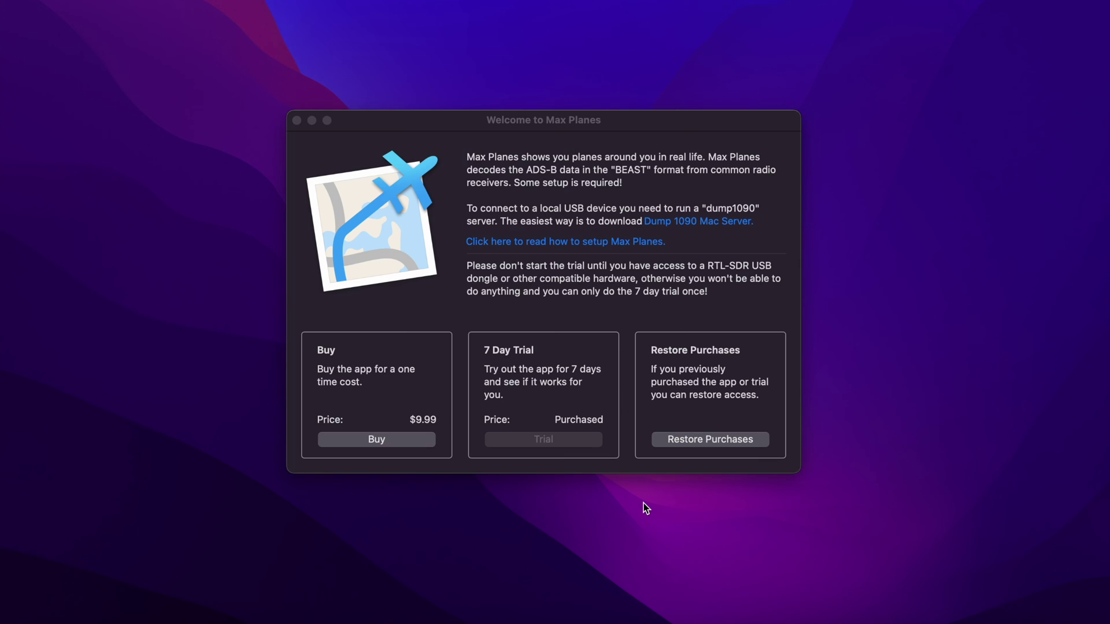
{"action": "left_click", "coordinate": [376, 441]}
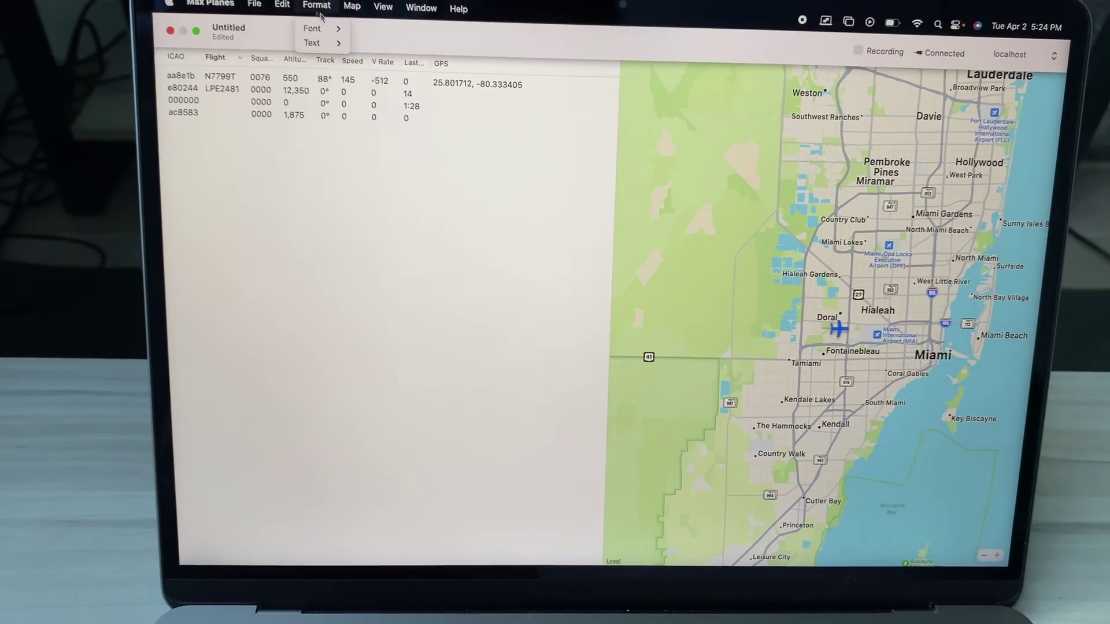
Step: Reposition the untitled Max Planes window and connect it to the localhost data source
{"action": "mouse_move", "coordinate": [354, 2]}
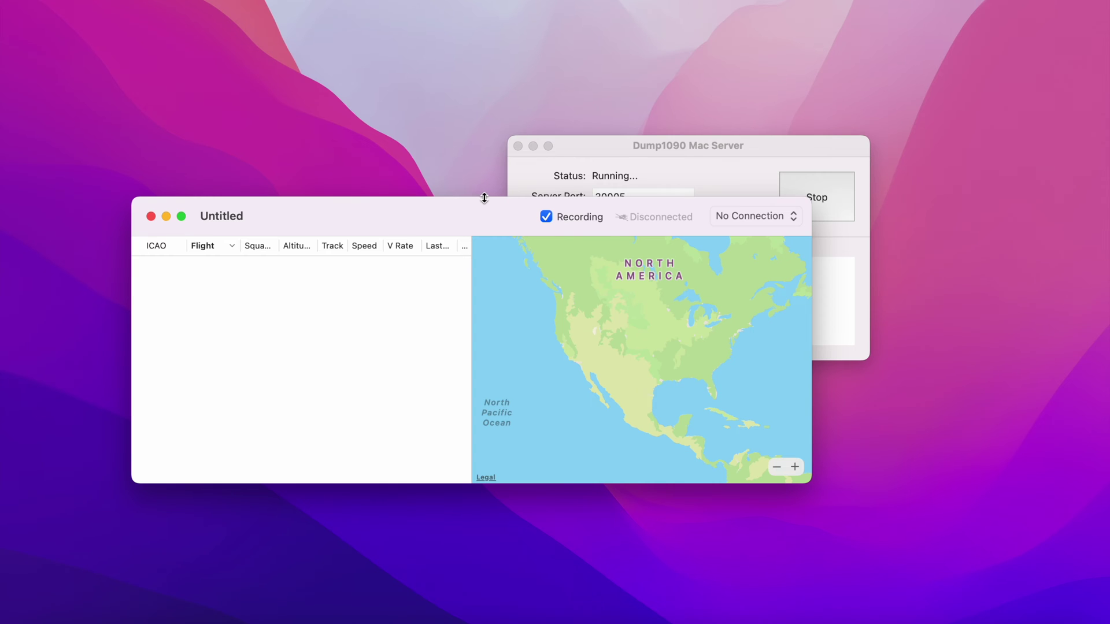
{"action": "left_click_drag", "start_coordinate": [498, 234], "coordinate": [562, 217]}
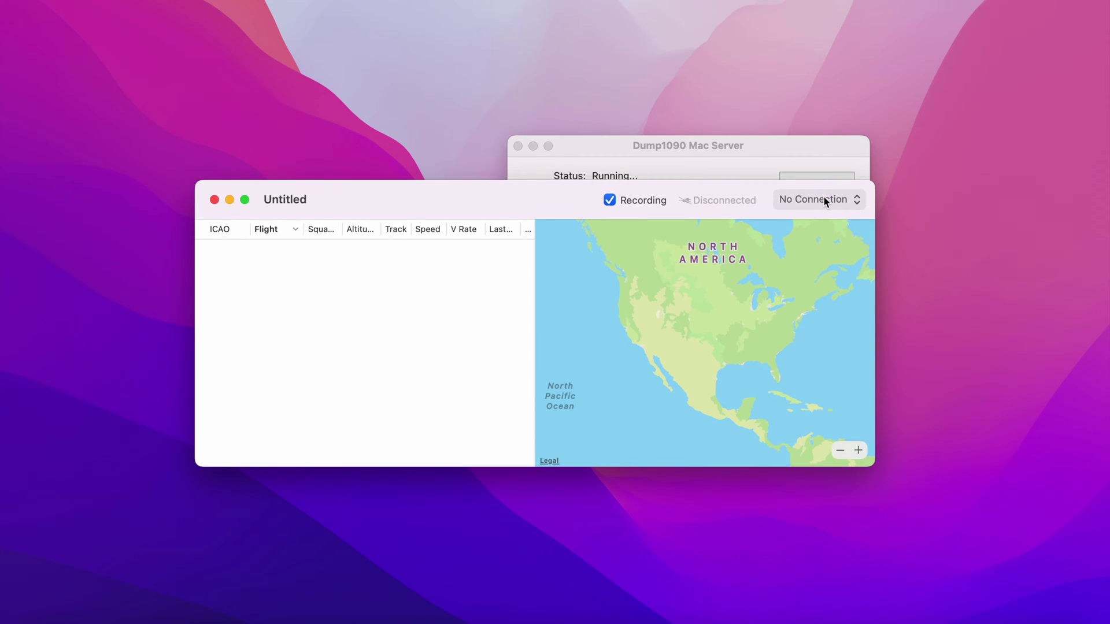
{"action": "left_click", "coordinate": [825, 201]}
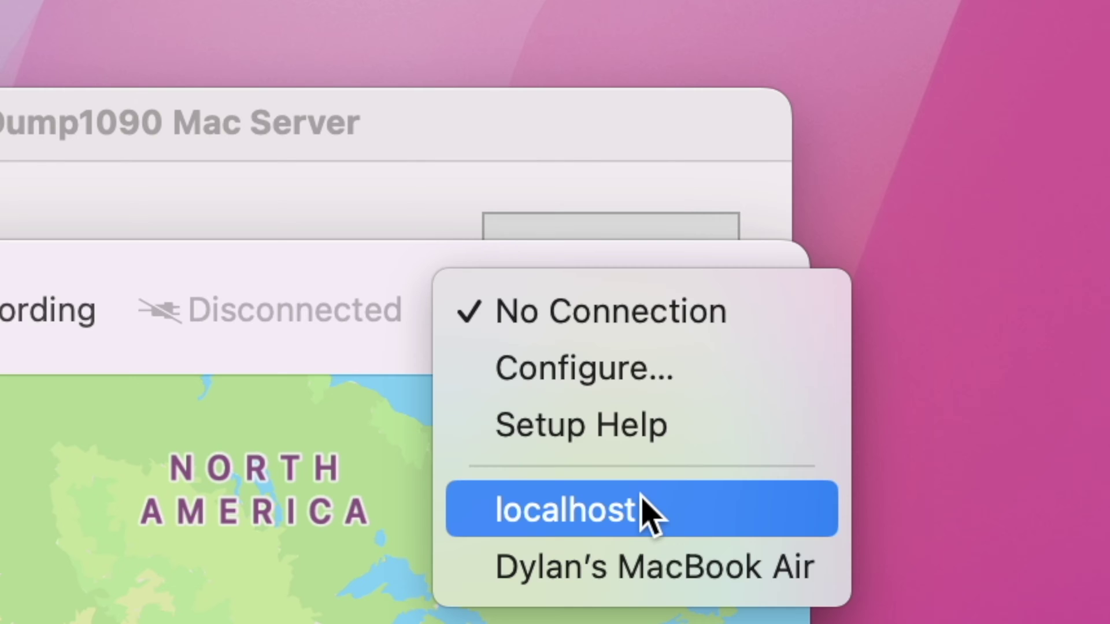
{"action": "left_click", "coordinate": [642, 496]}
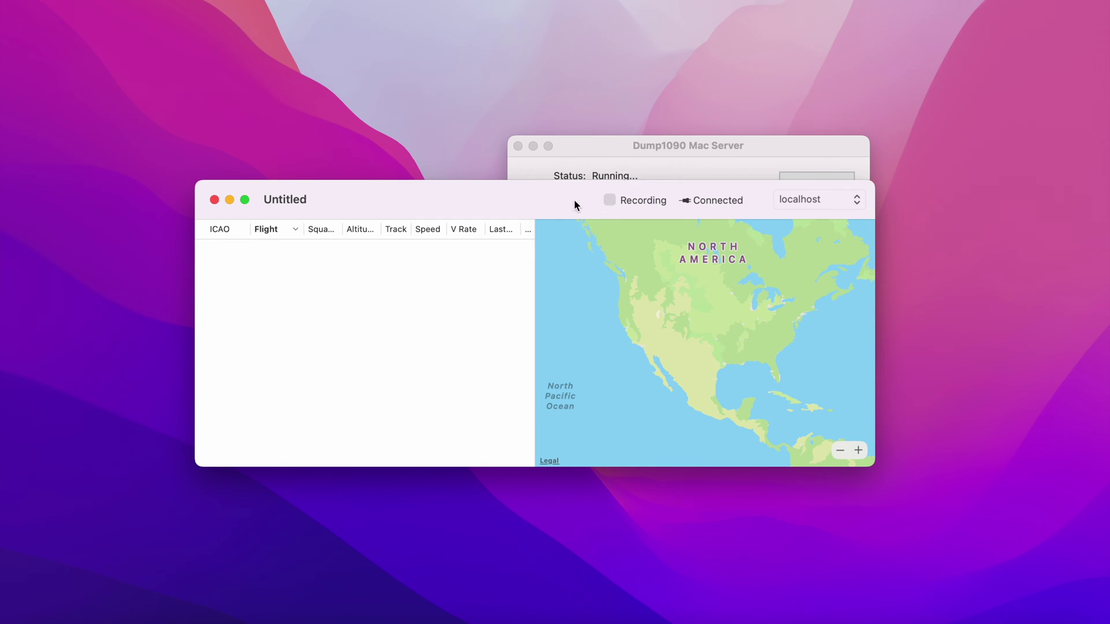
{"action": "left_click_drag", "start_coordinate": [556, 204], "coordinate": [556, 199]}
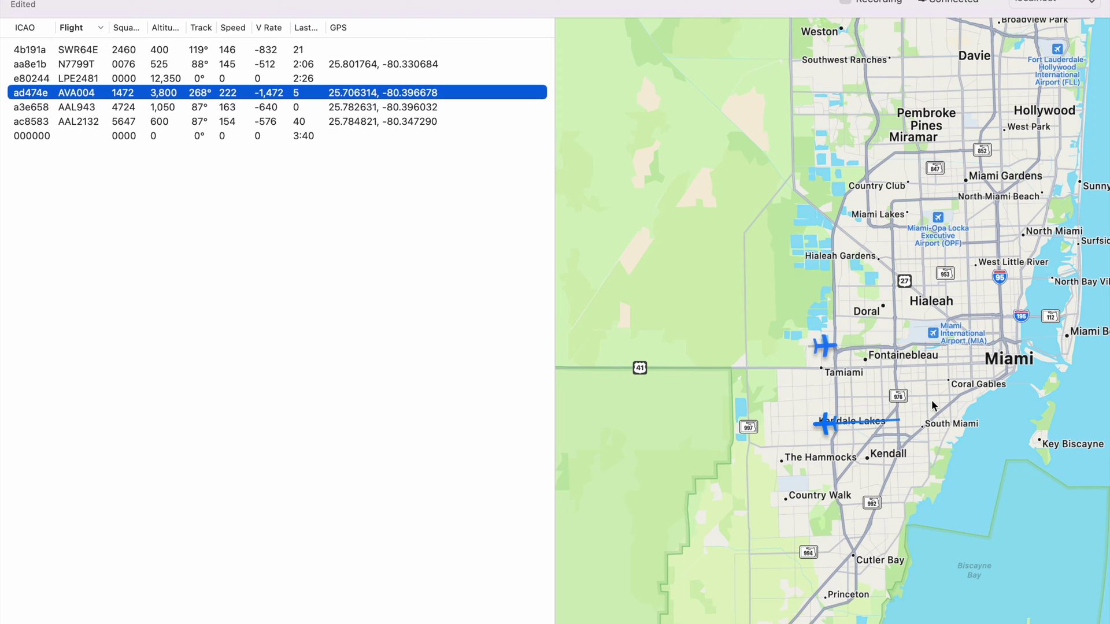
Step: Clear the AVA004 selection and select the plane near Fontainebleau on the map to view its track and data
{"action": "scroll", "coordinate": [925, 414], "scroll_direction": "up", "scroll_amount": 3}
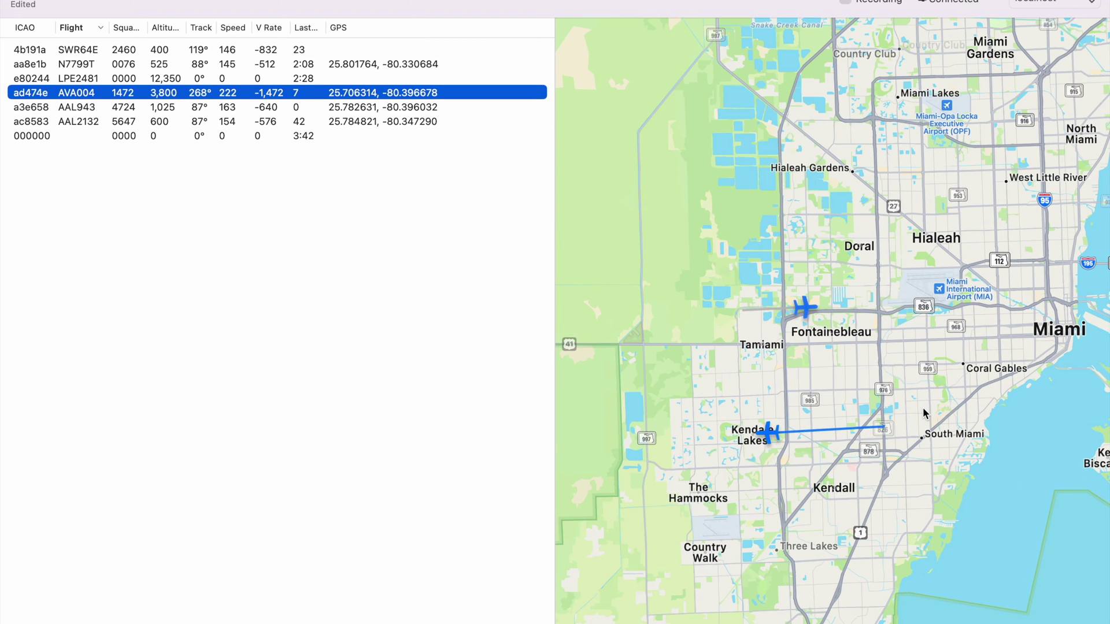
{"action": "scroll", "coordinate": [925, 414], "scroll_direction": "up", "scroll_amount": 2}
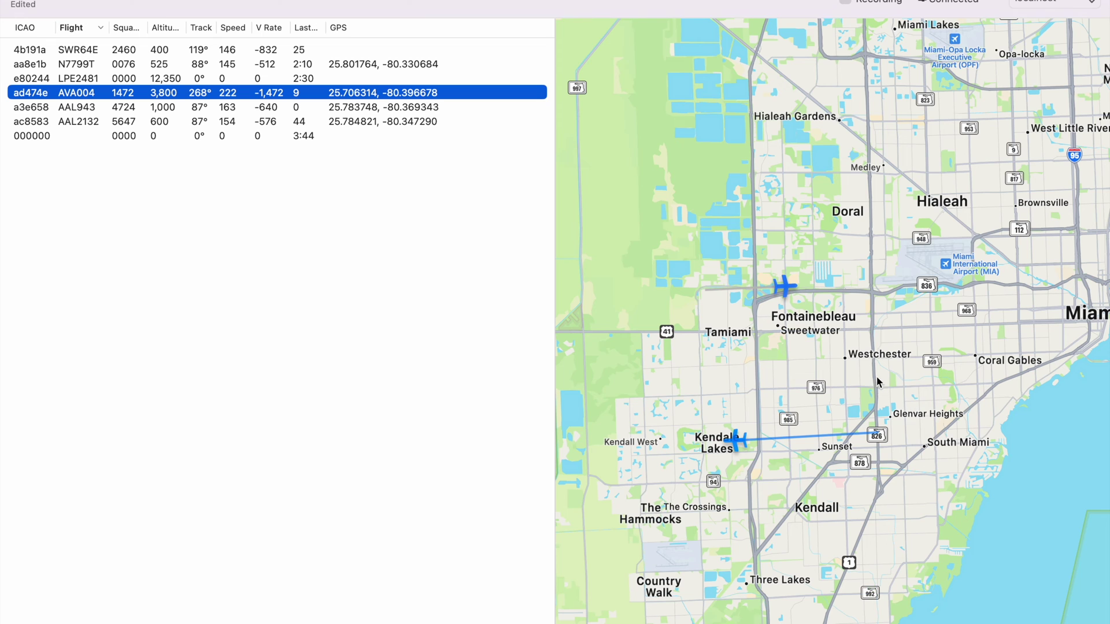
{"action": "left_click_drag", "start_coordinate": [860, 389], "coordinate": [878, 382]}
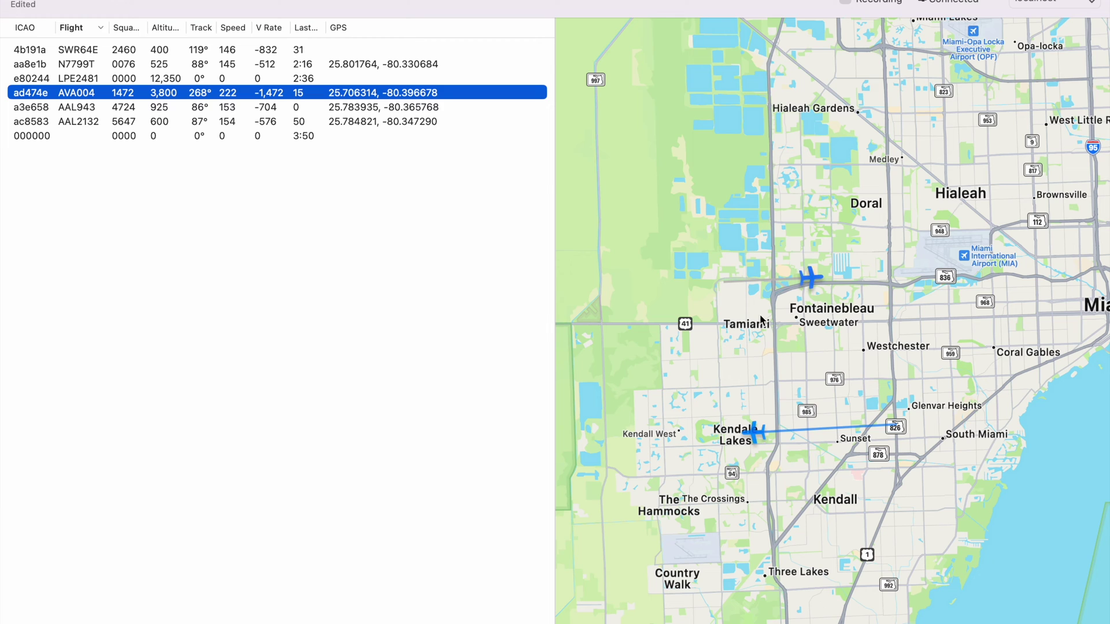
{"action": "left_click", "coordinate": [796, 288]}
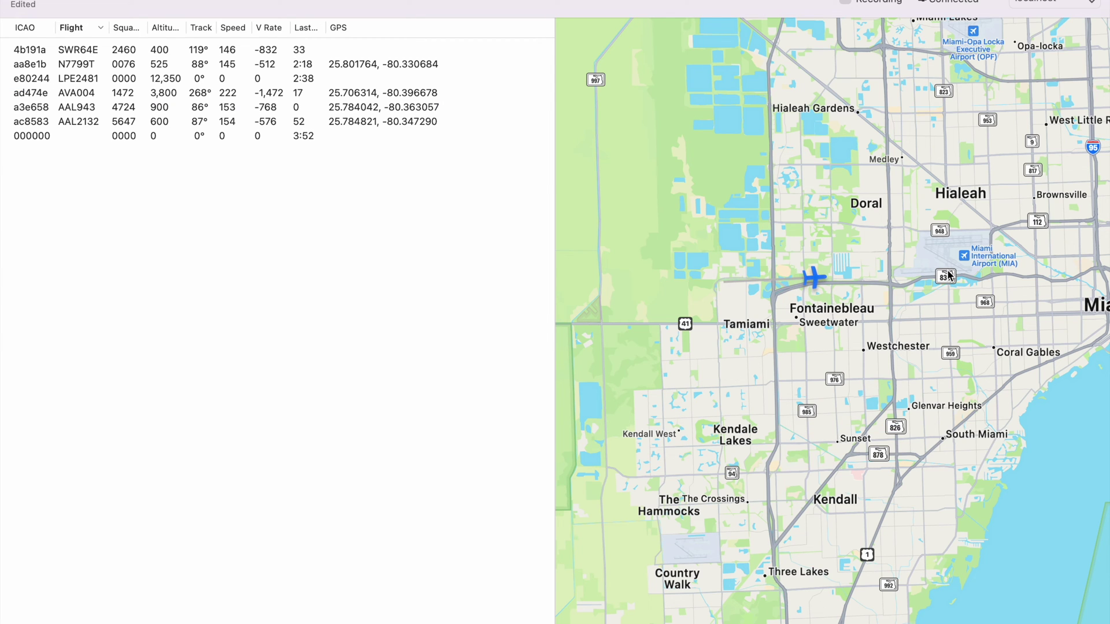
{"action": "left_click", "coordinate": [814, 275]}
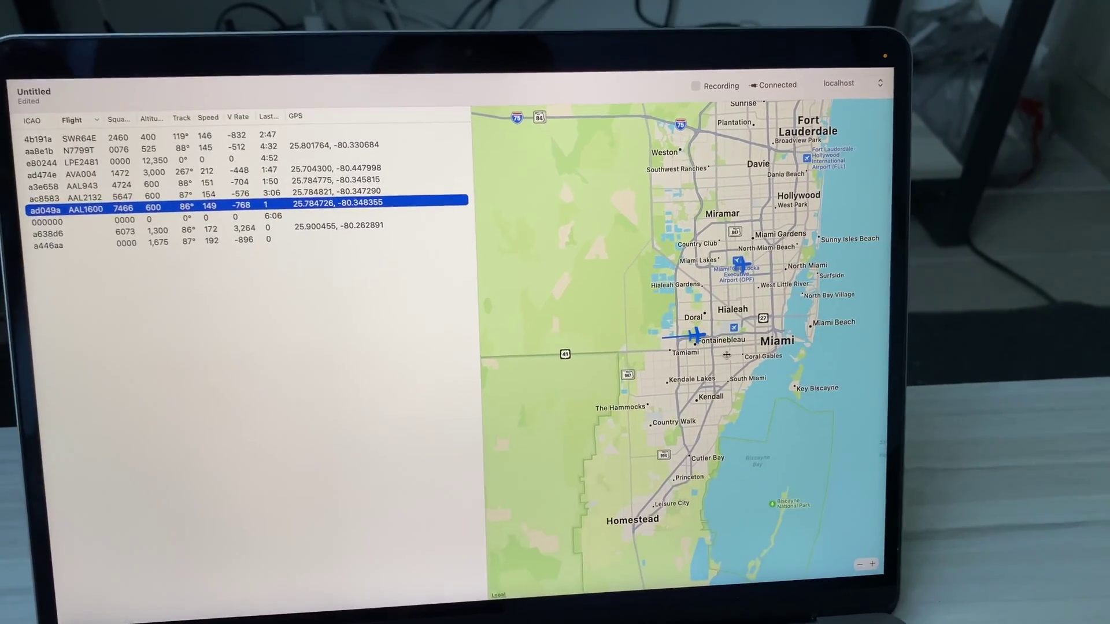
Step: Examine the planes around Doral and Fontainebleau on the map and deselect flight AAL1600
{"action": "scroll", "coordinate": [736, 353], "scroll_direction": "up", "scroll_amount": 5}
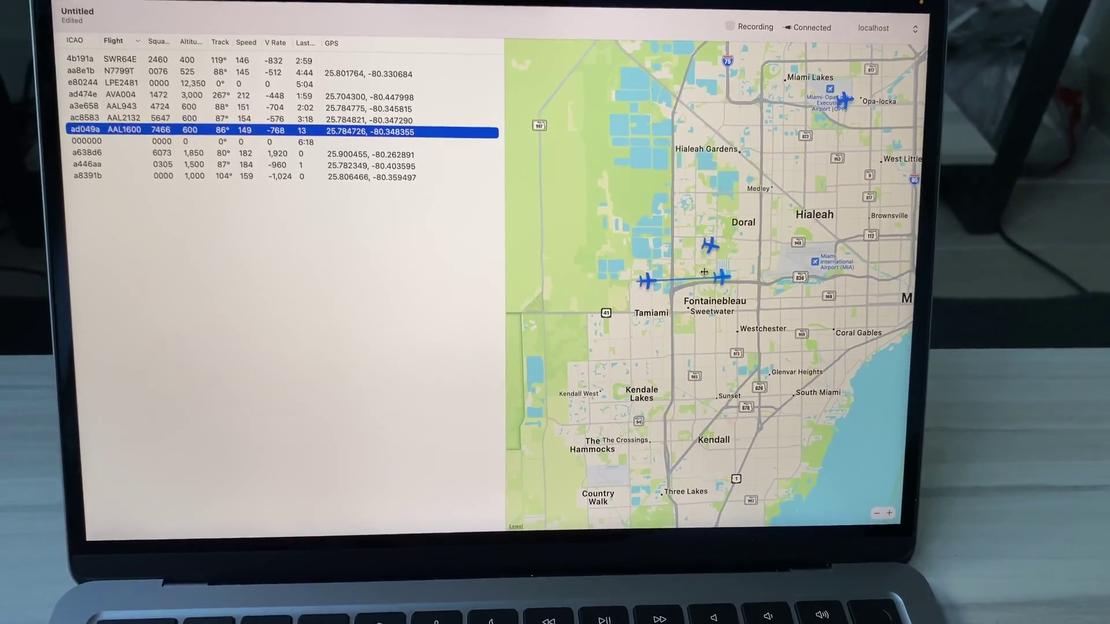
{"action": "scroll", "coordinate": [707, 287], "scroll_direction": "down", "scroll_amount": 2}
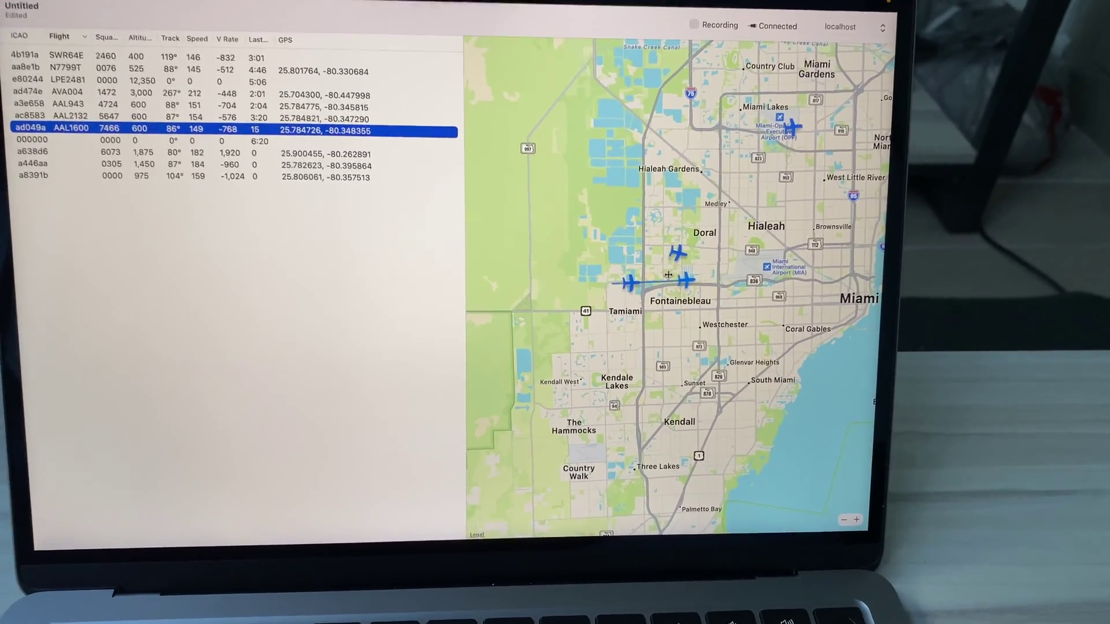
{"action": "left_click", "coordinate": [716, 281]}
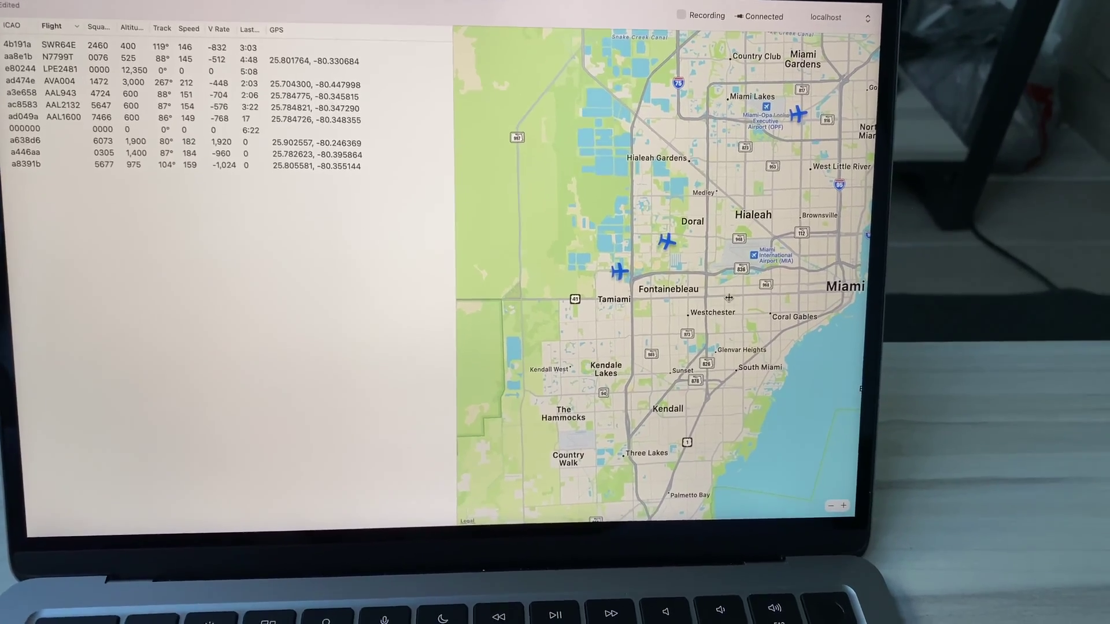
{"action": "left_click", "coordinate": [576, 299]}
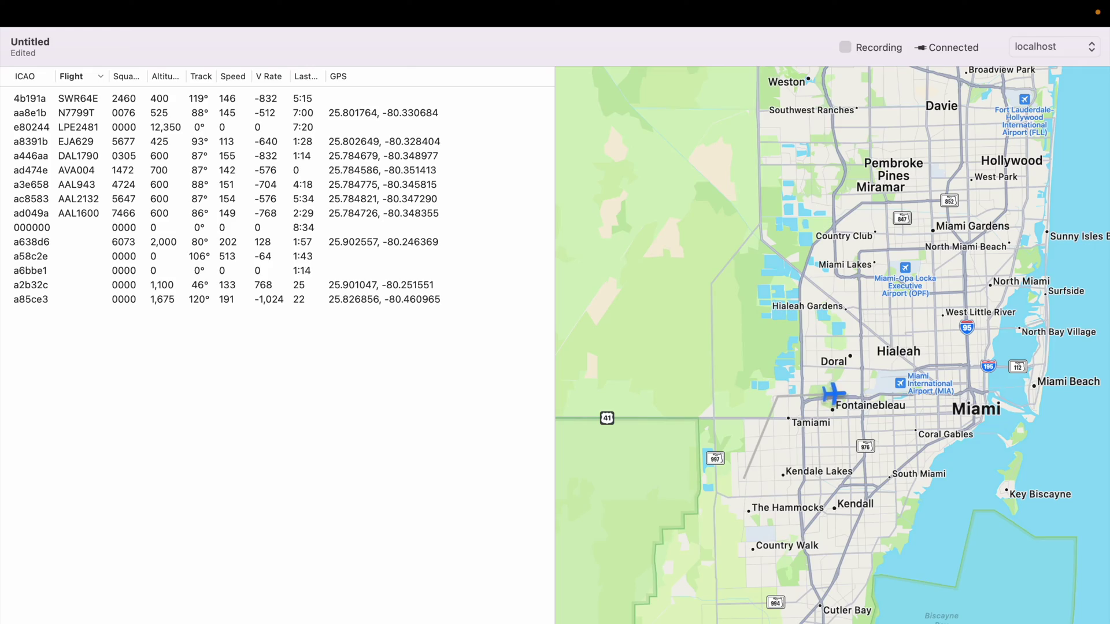
Step: Turn off the Mac's Wi-Fi
{"action": "mouse_move", "coordinate": [915, 5]}
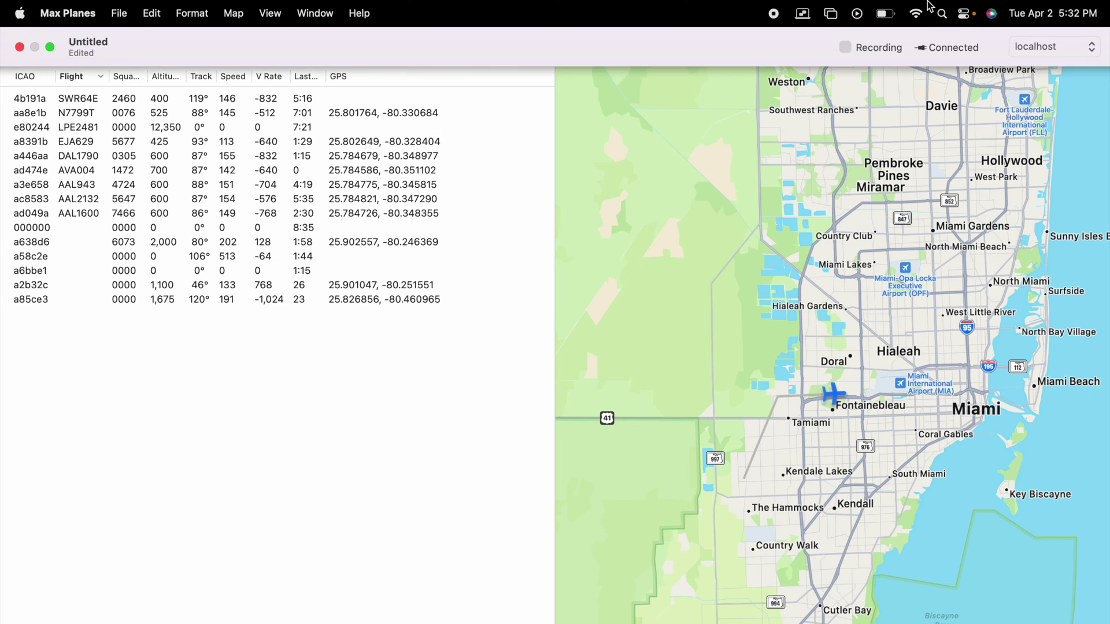
{"action": "left_click", "coordinate": [915, 7]}
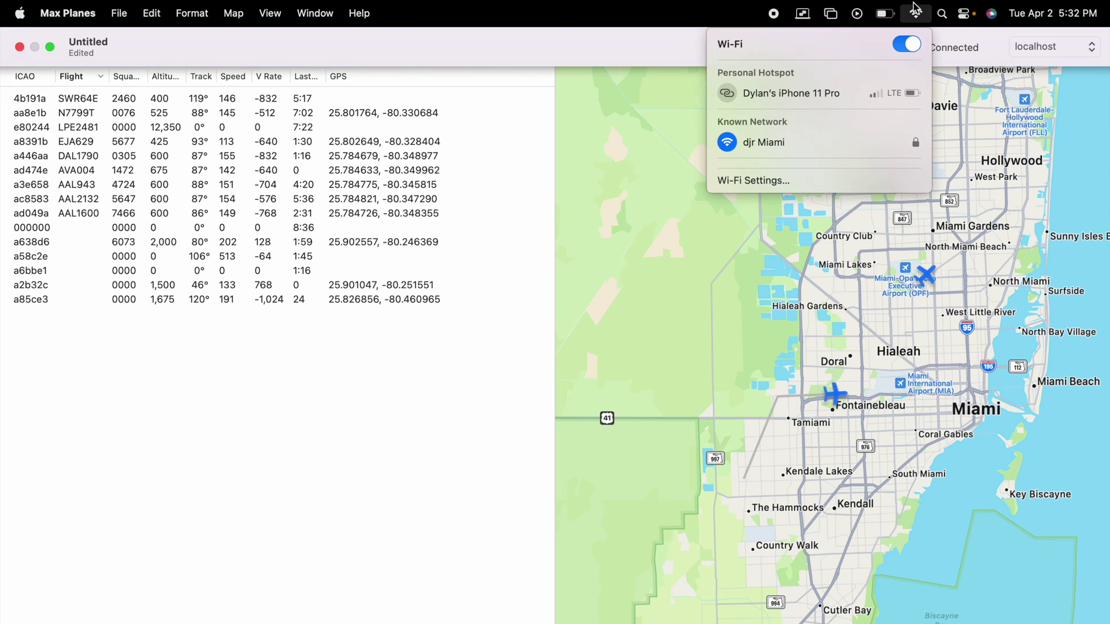
{"action": "left_click", "coordinate": [907, 44]}
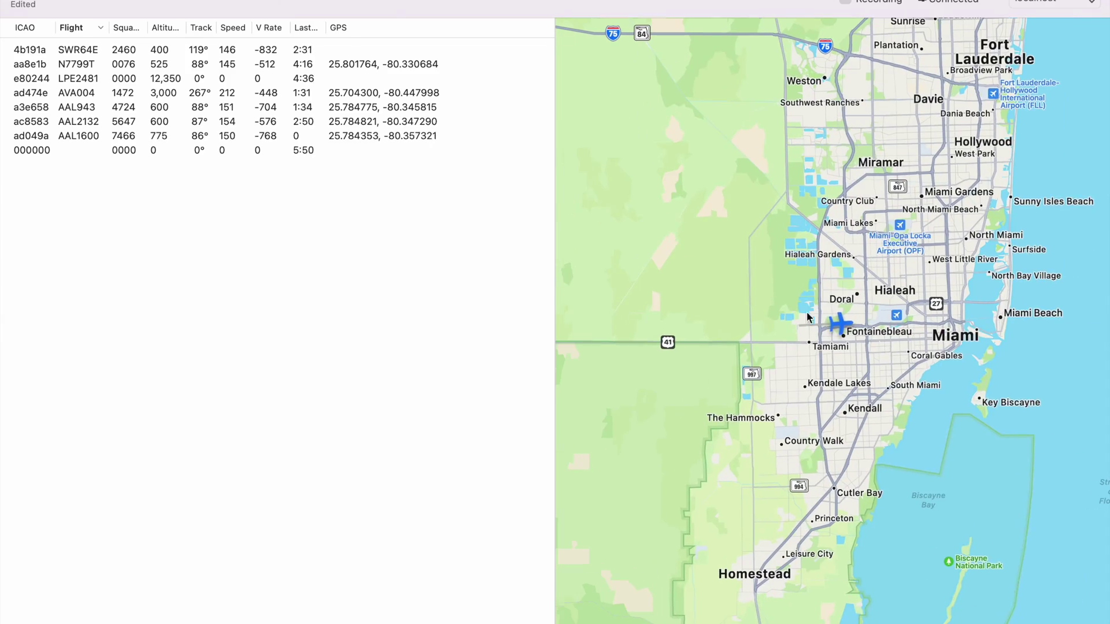
Step: Examine the tracks and data of the planes near Tamiami and Fontainebleau, including DAL1790 and AVA004, on the map and in the flight list
{"action": "left_click", "coordinate": [810, 318]}
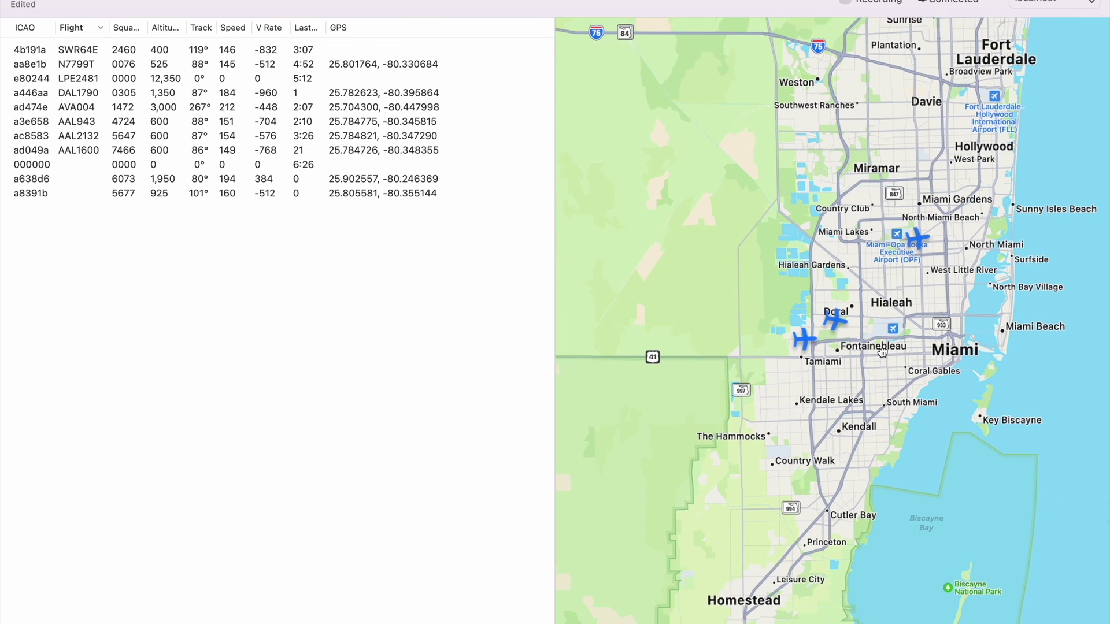
{"action": "left_click", "coordinate": [814, 334]}
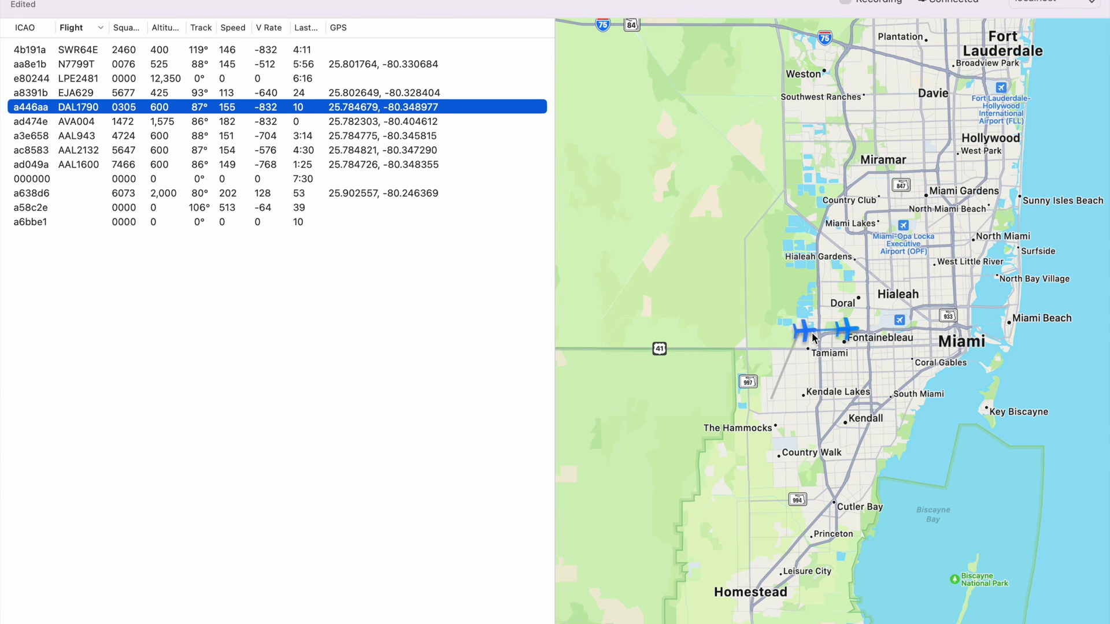
{"action": "scroll", "coordinate": [813, 337], "scroll_direction": "up", "scroll_amount": 3}
{"action": "left_click", "coordinate": [813, 338]}
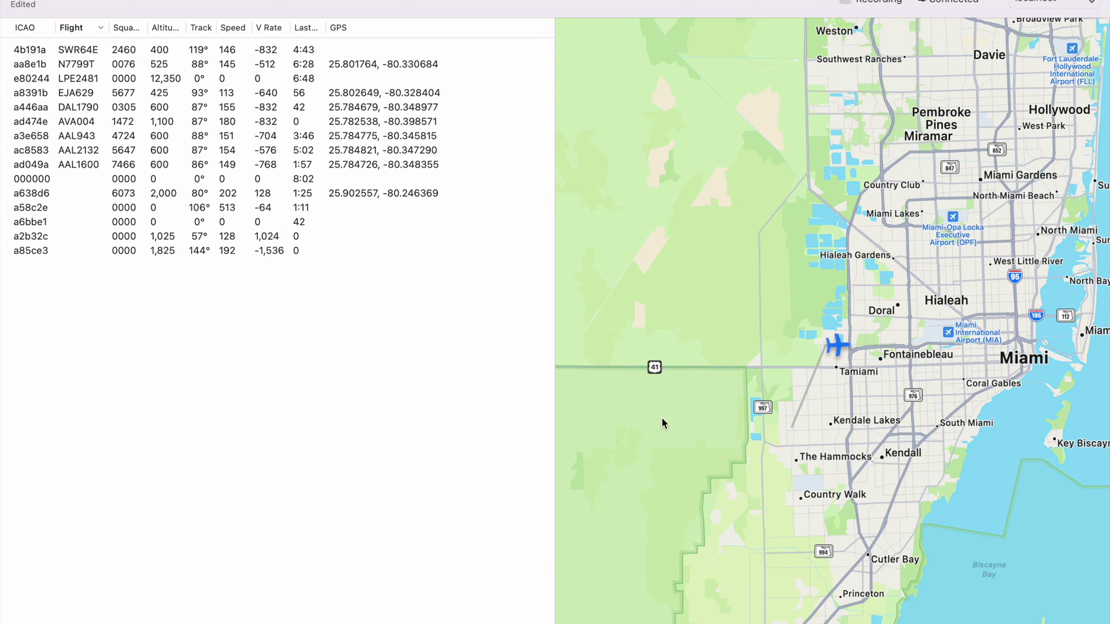
{"action": "left_click", "coordinate": [463, 121]}
{"action": "left_click", "coordinate": [342, 234]}
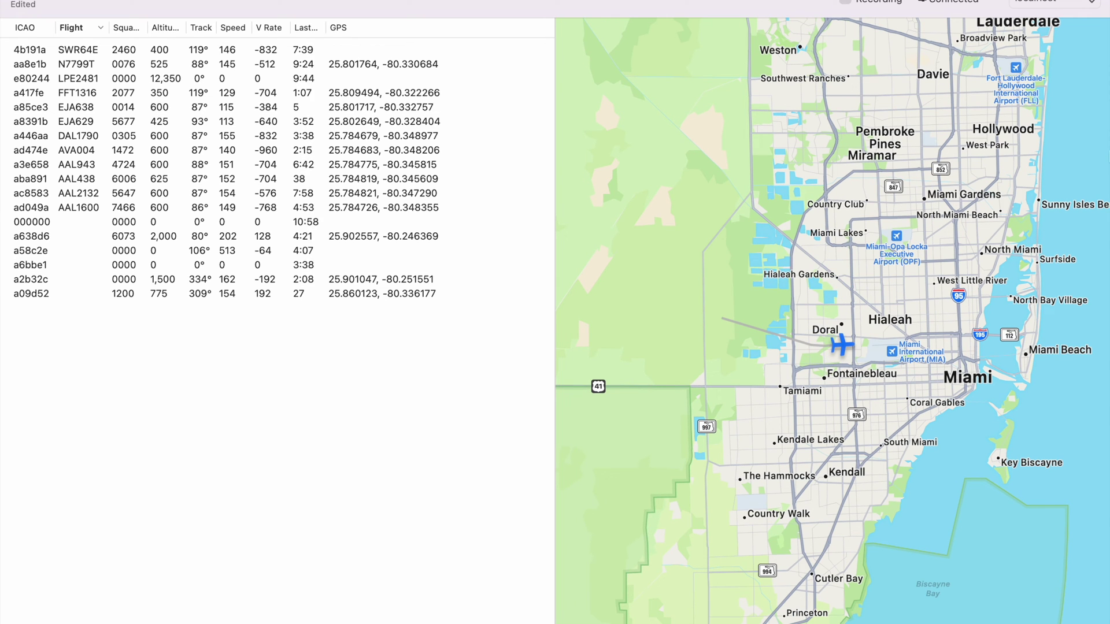
Step: Select flight EJA638 near Doral to examine its track up close, and deselect it for a wide view of South Florida
{"action": "left_click", "coordinate": [846, 345]}
{"action": "scroll", "coordinate": [845, 347], "scroll_direction": "up", "scroll_amount": 3}
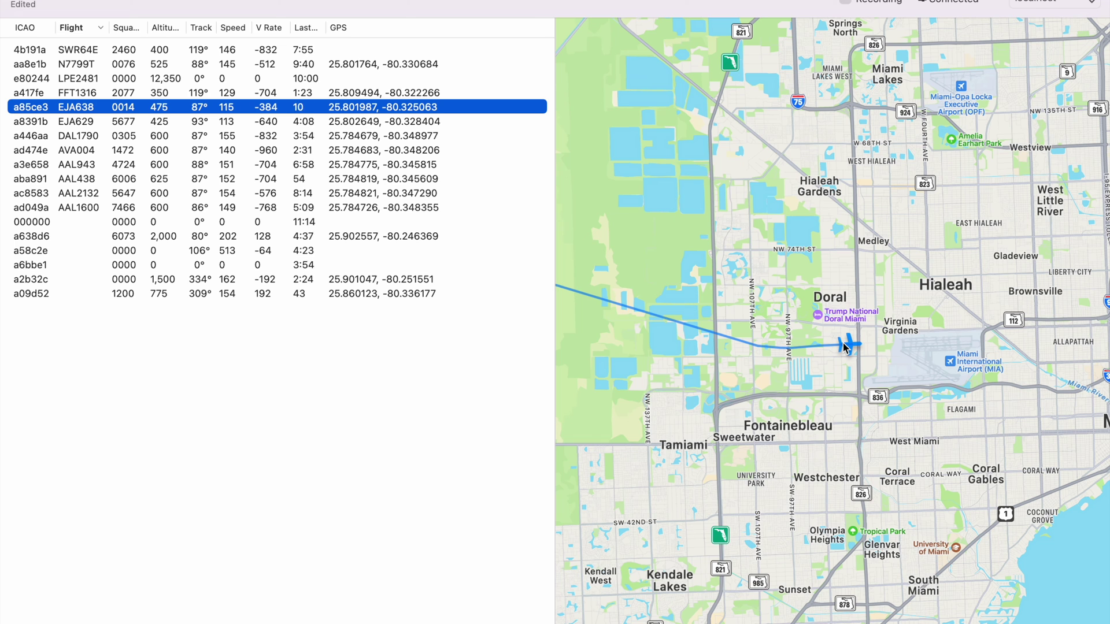
{"action": "left_click", "coordinate": [851, 412]}
{"action": "scroll", "coordinate": [850, 412], "scroll_direction": "down", "scroll_amount": 5}
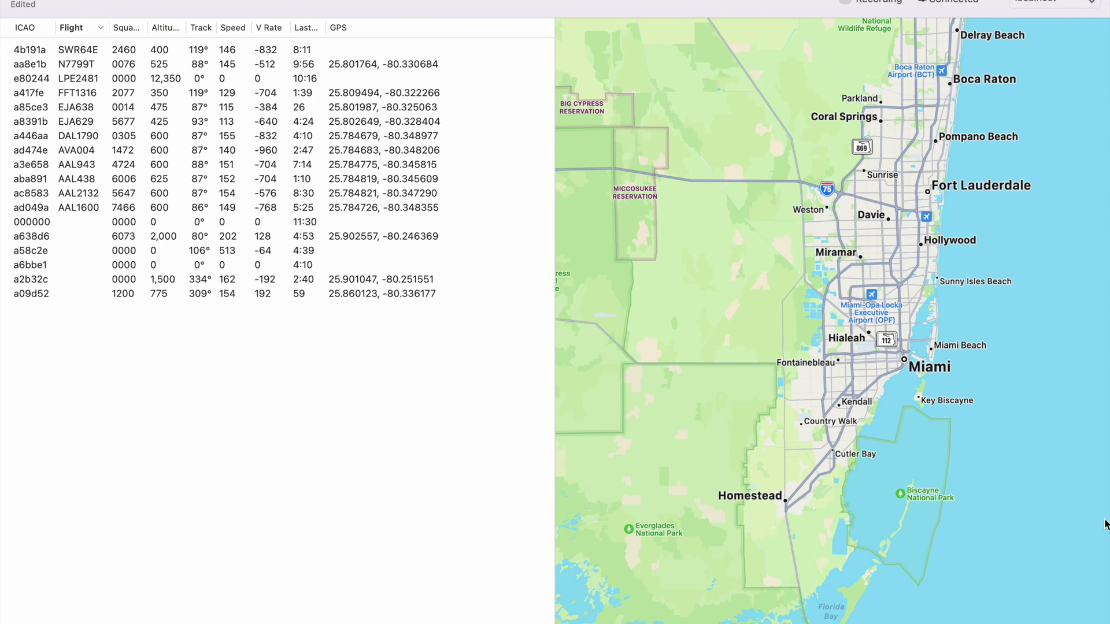